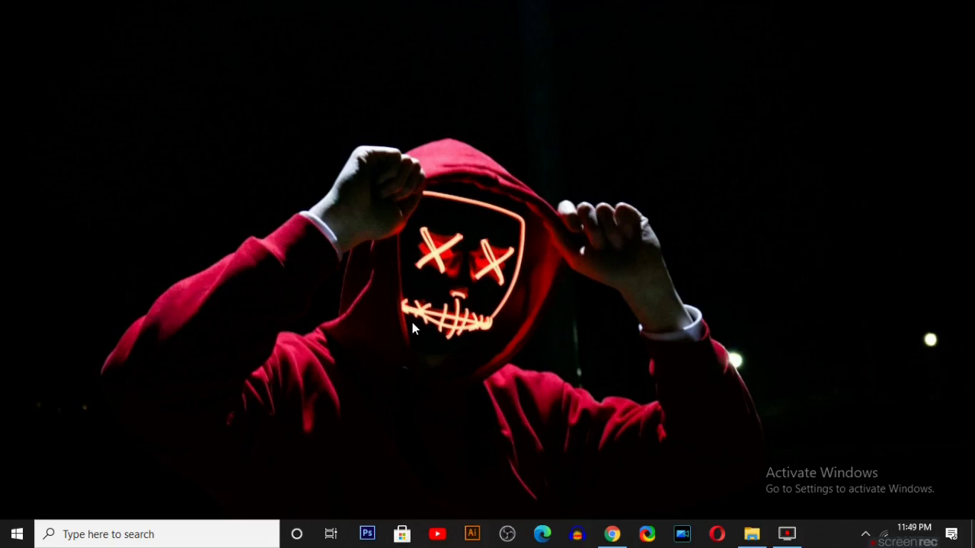
Go to google.com in Chrome and search for 'free office'
click(605, 537)
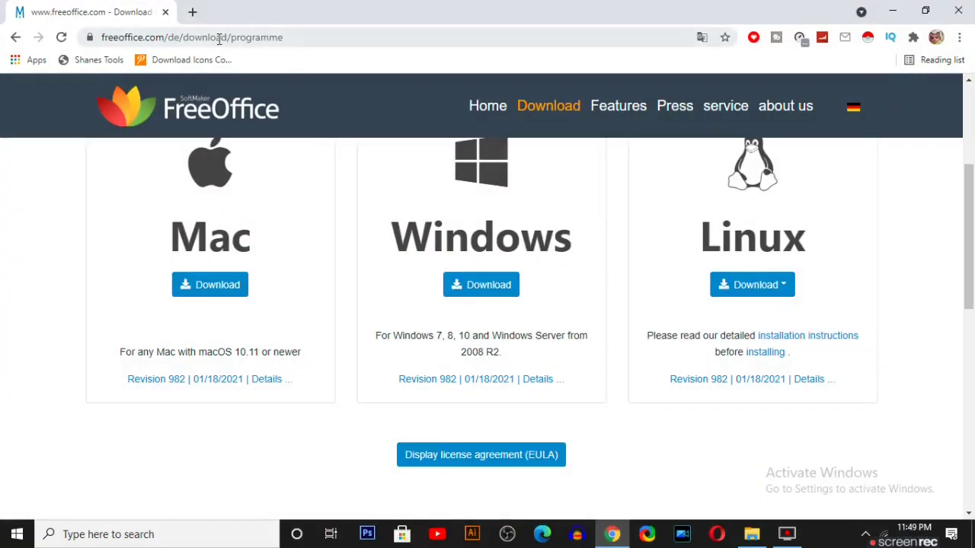
click(218, 38)
text(g)
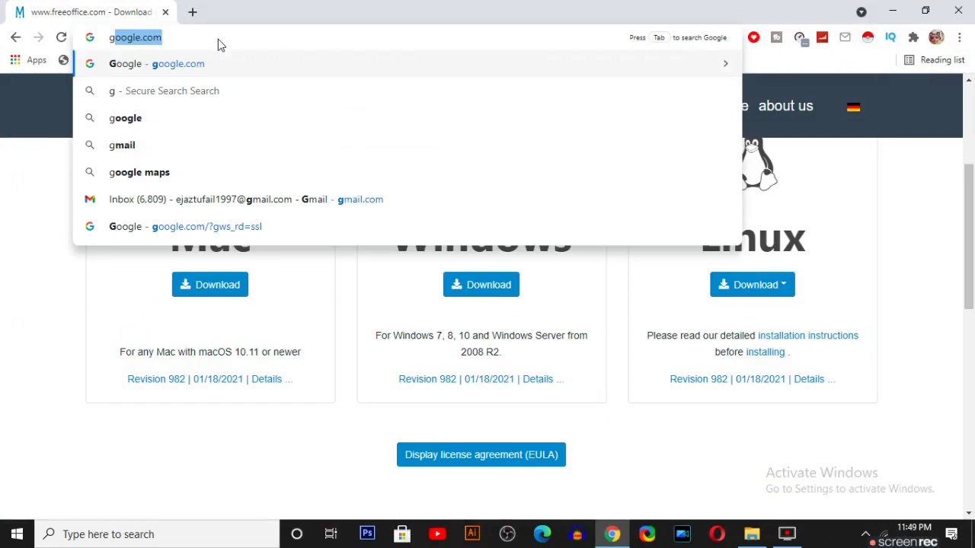
key(Return)
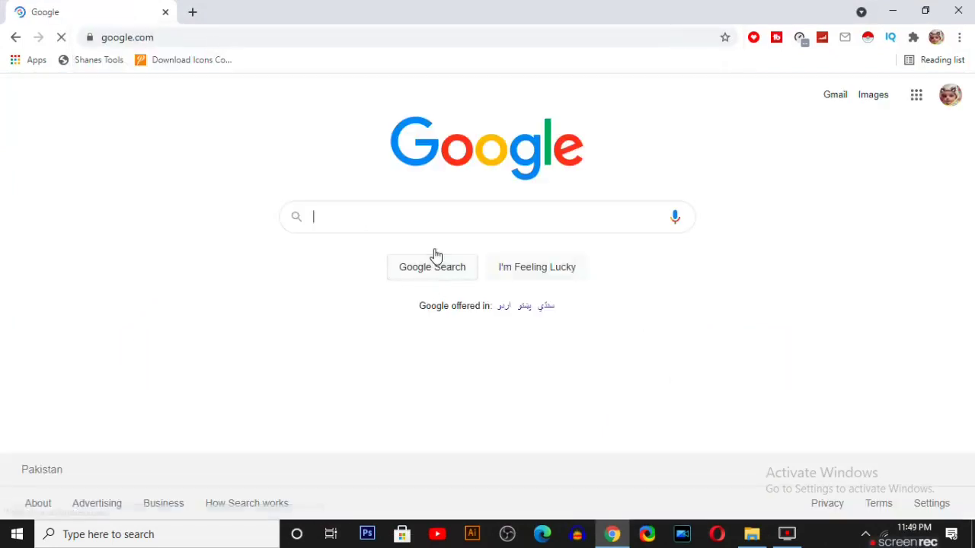
text(free )
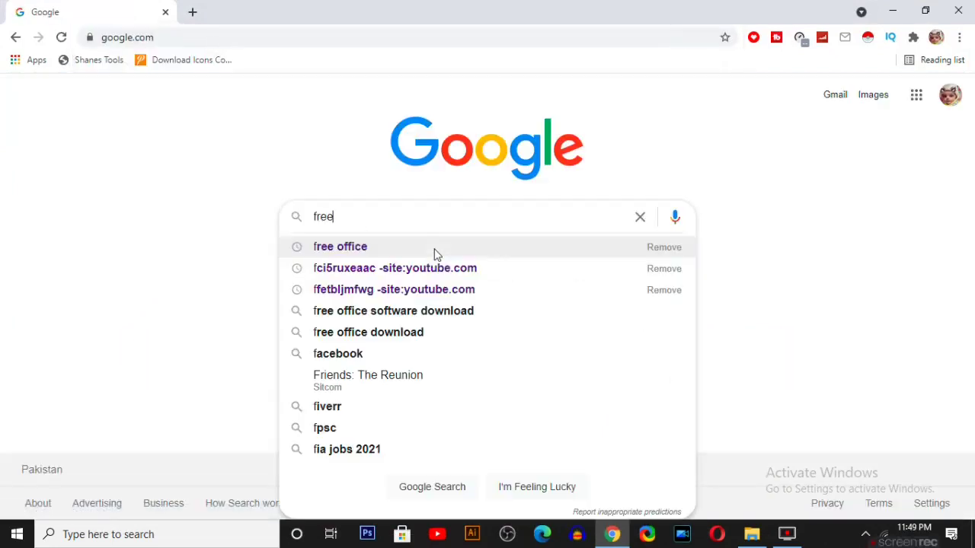
text(offic)
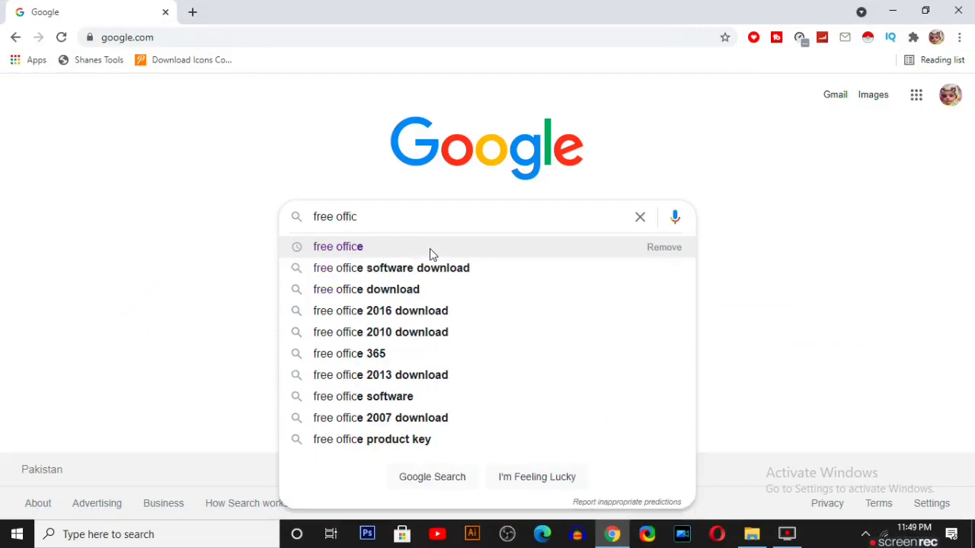
click(425, 253)
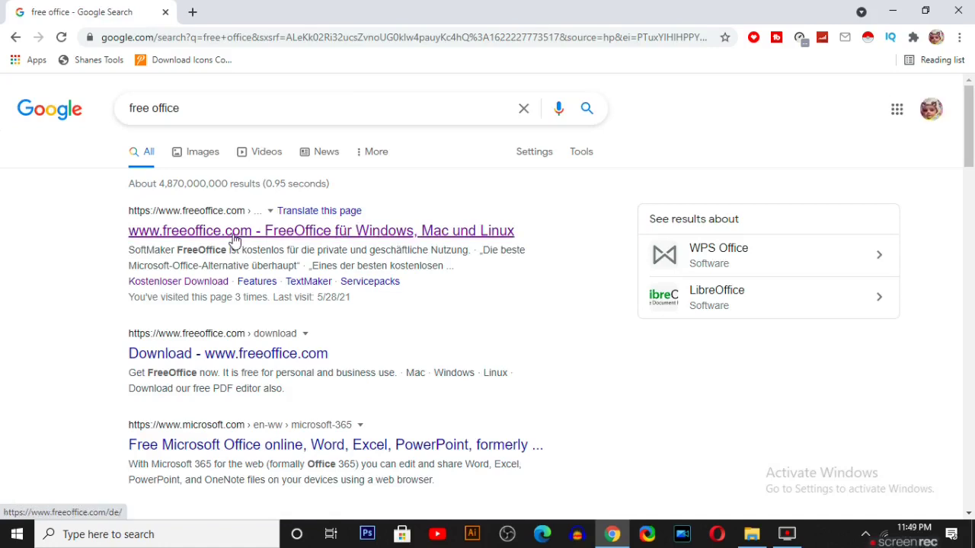
Open the freeoffice.com result and its download page, scrolling to the Mac, Windows and Linux buttons
click(234, 238)
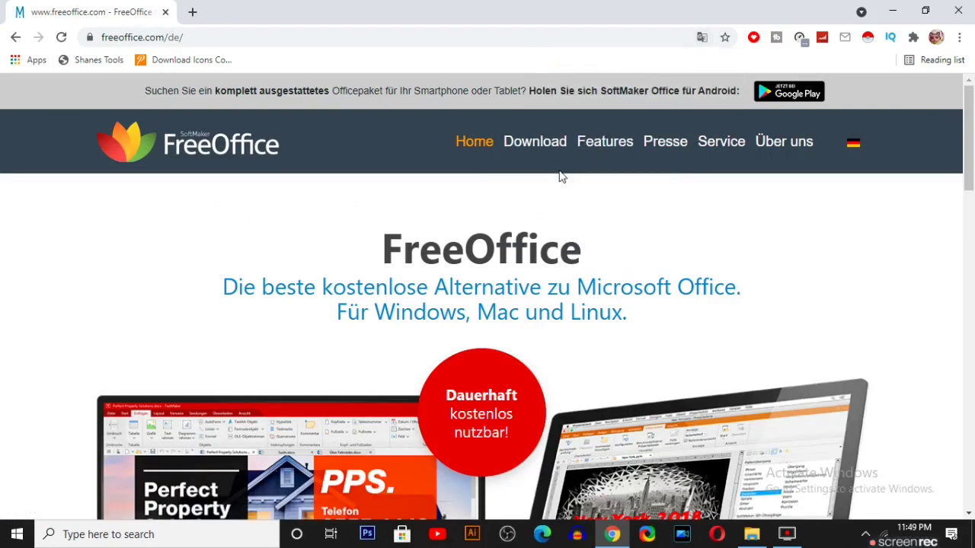
click(526, 139)
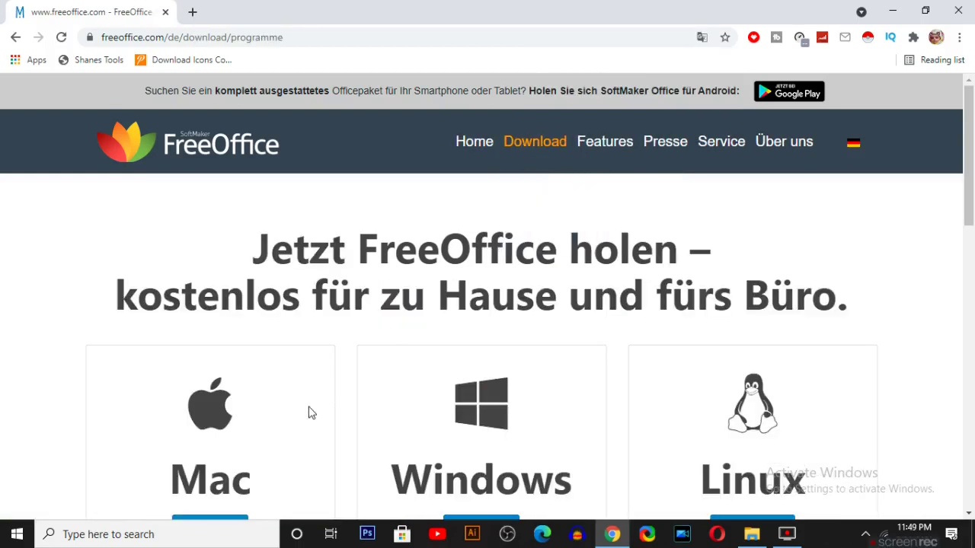
scroll(308, 414, down, 3)
scroll(308, 414, down, 2)
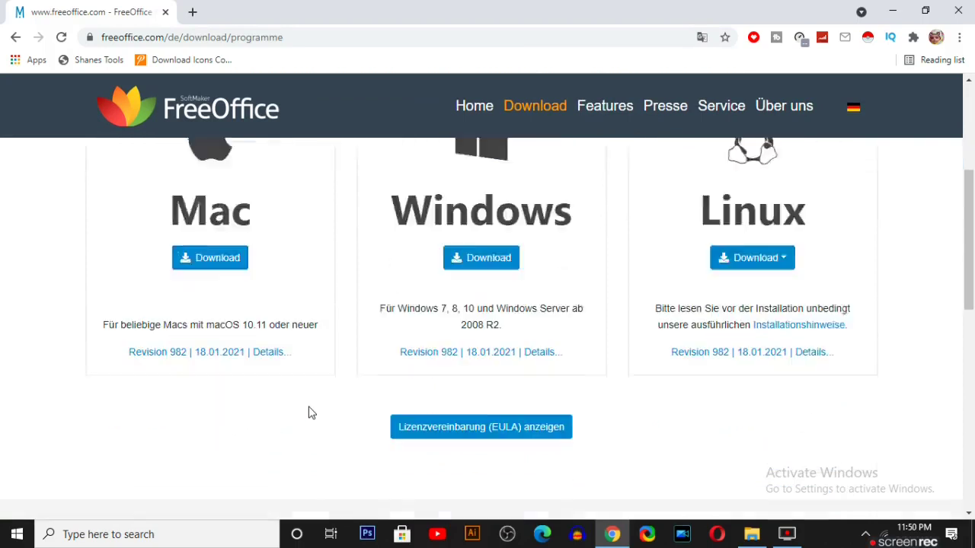
scroll(308, 411, down, 3)
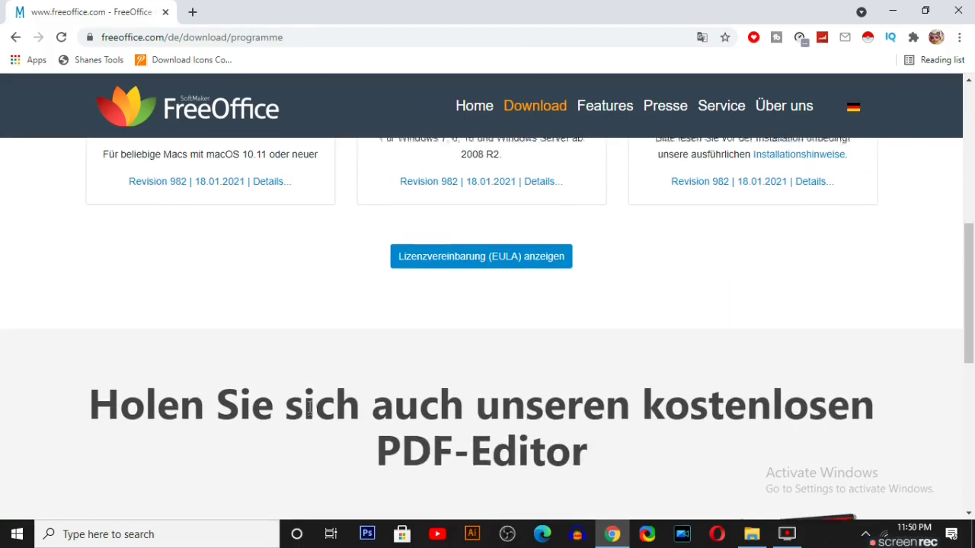
scroll(308, 409, up, 5)
scroll(309, 412, down, 3)
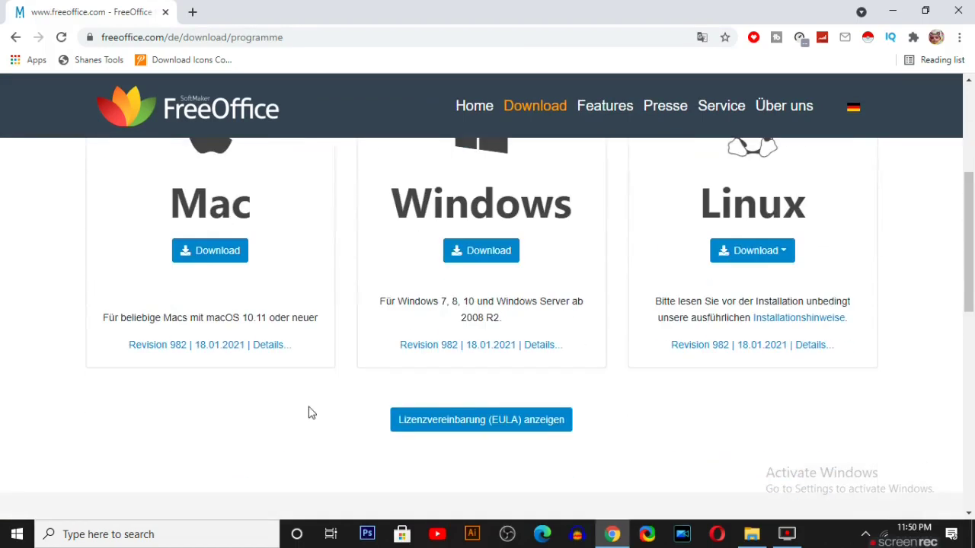
Start the Windows download, skip the existing freeoffice2018.msi, close the download manager and minimize Chrome
click(477, 263)
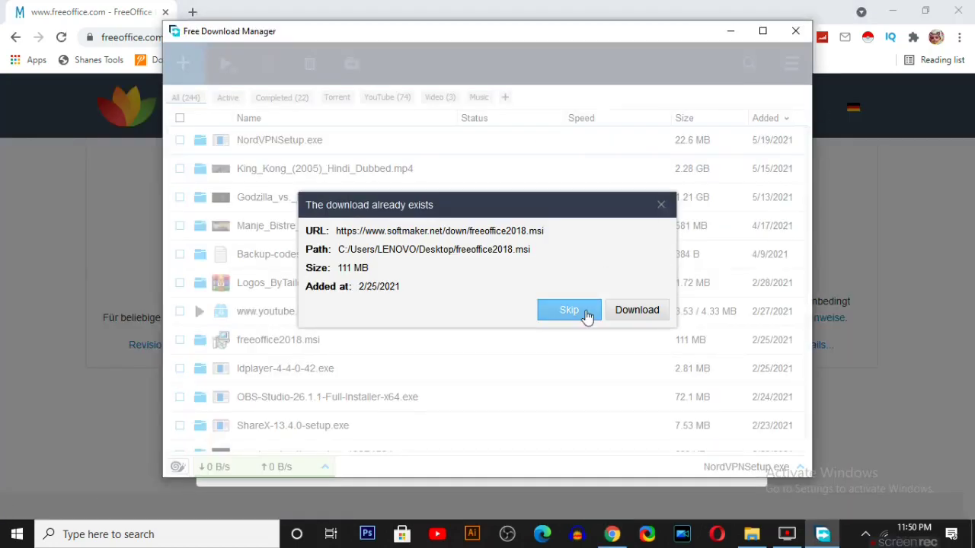
click(661, 206)
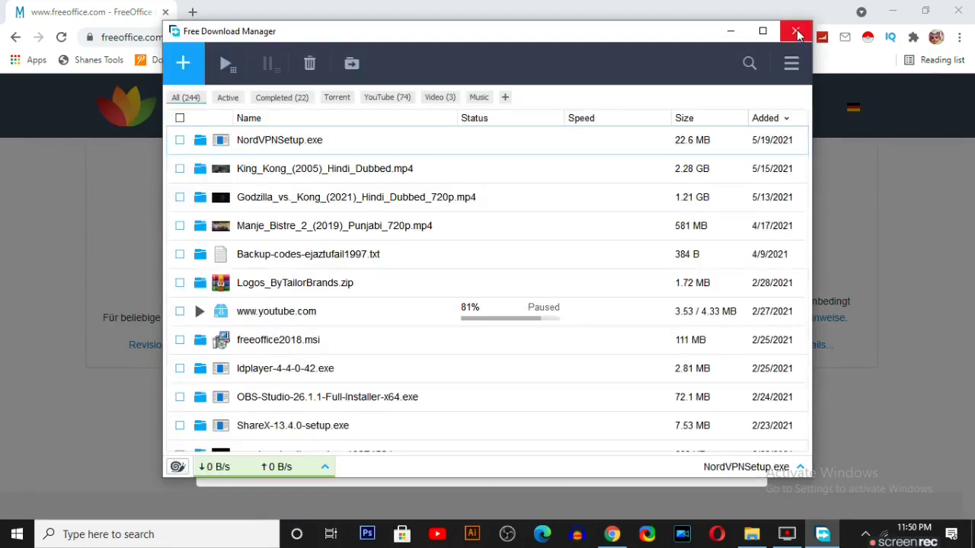
click(795, 30)
click(905, 6)
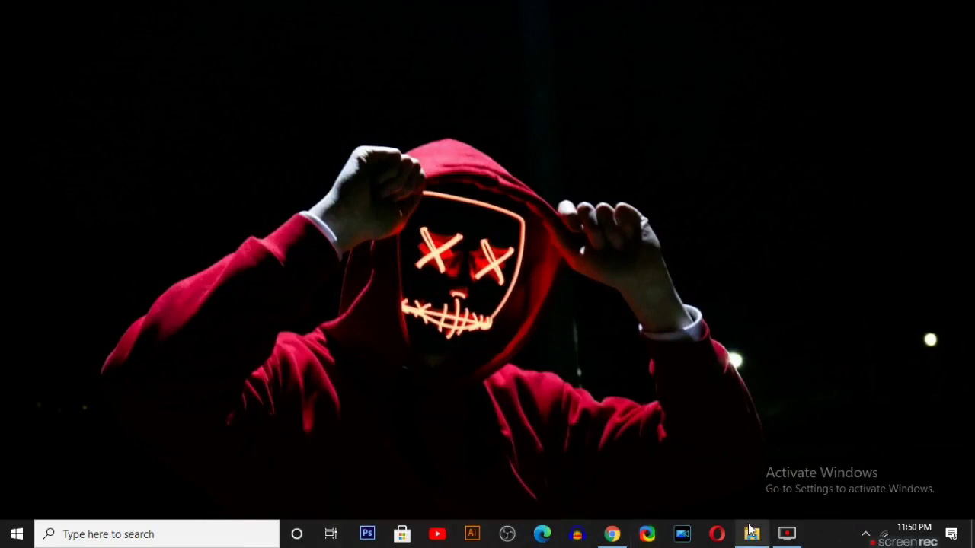
Restore the Offic folder window holding the PlanMaker, Presentations and TextMaker 2018 shortcuts
mouse_move(752, 537)
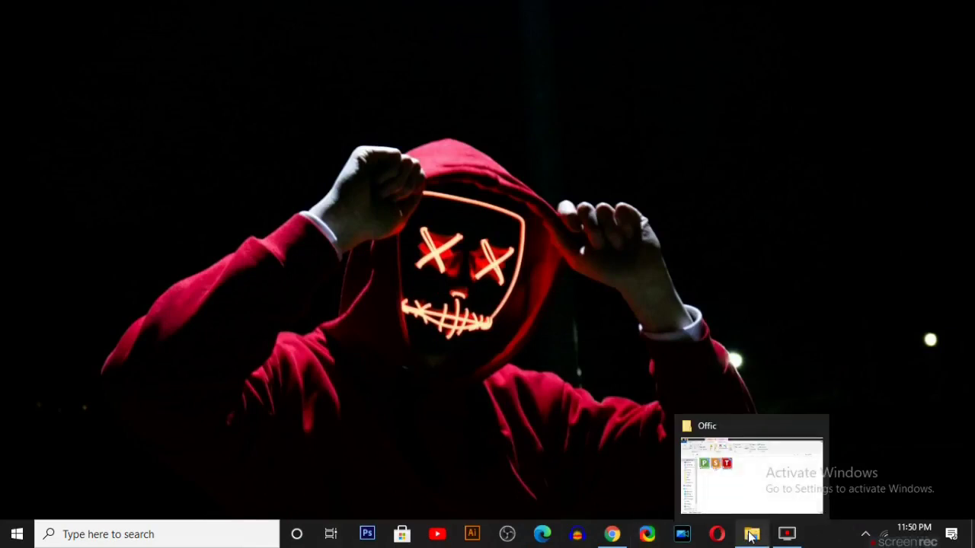
click(753, 479)
click(172, 248)
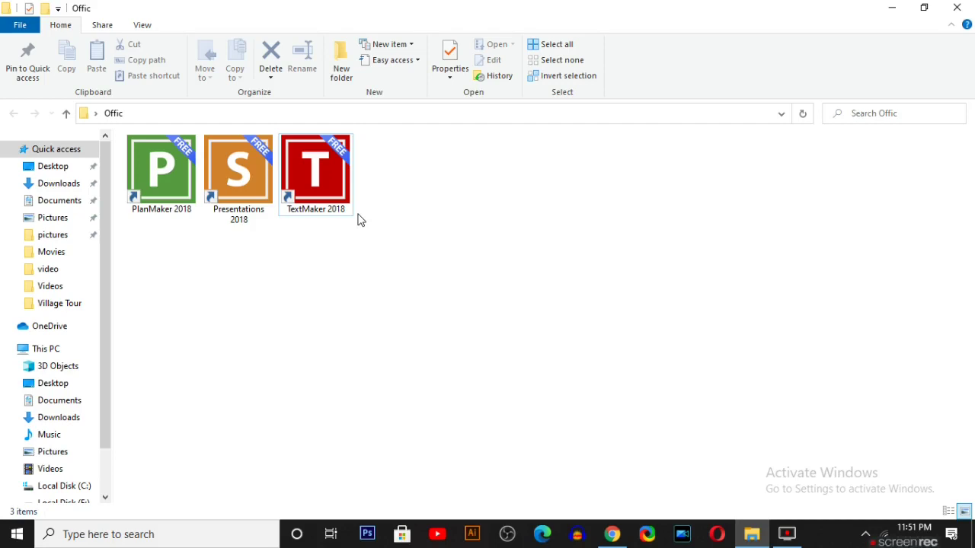
click(181, 179)
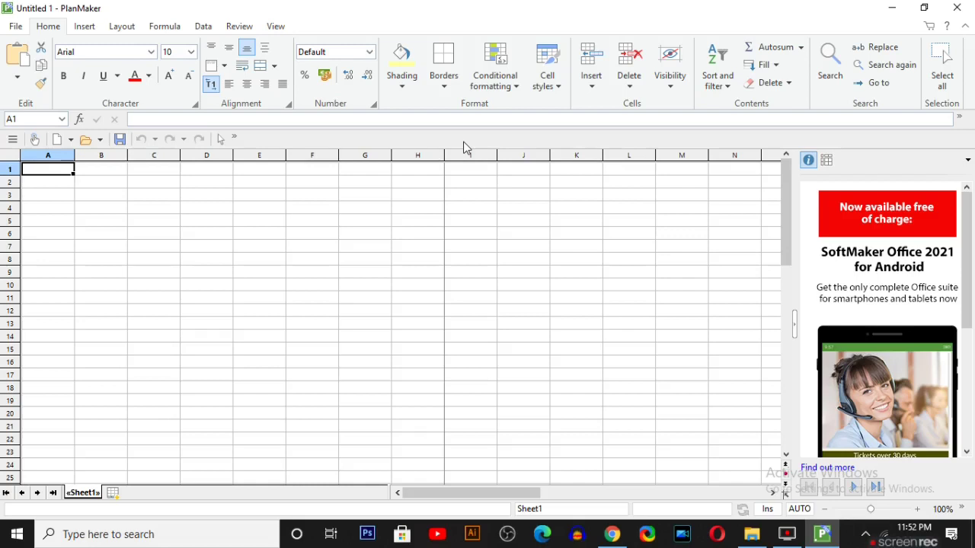
click(353, 221)
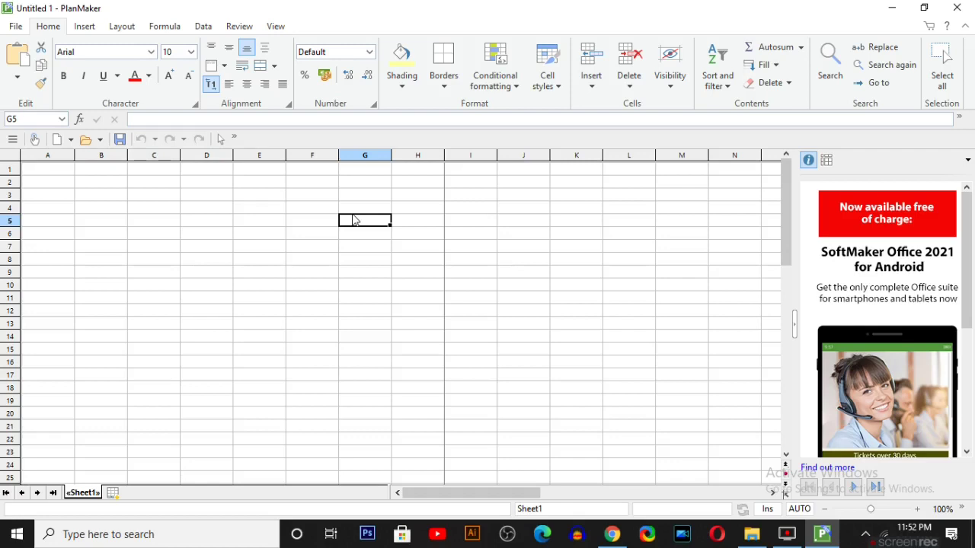
click(956, 8)
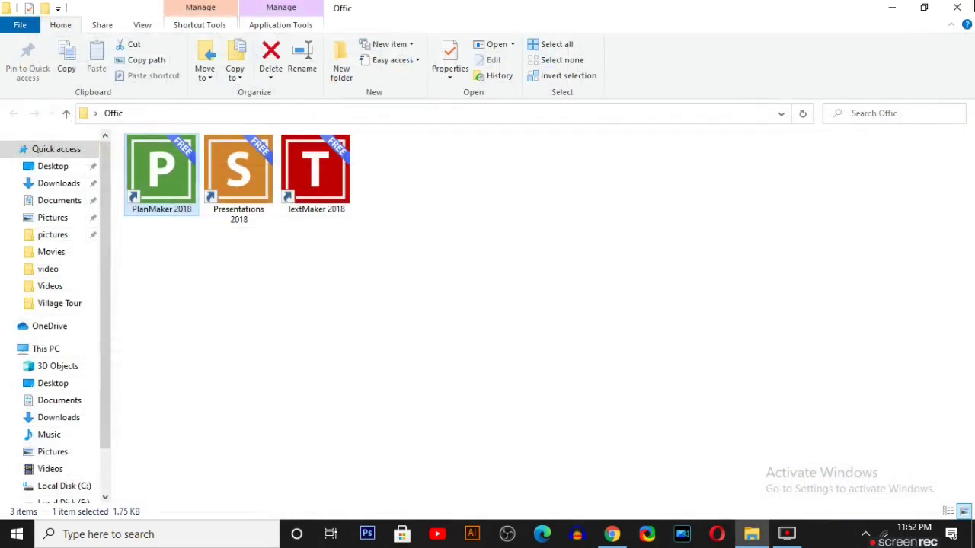
click(221, 172)
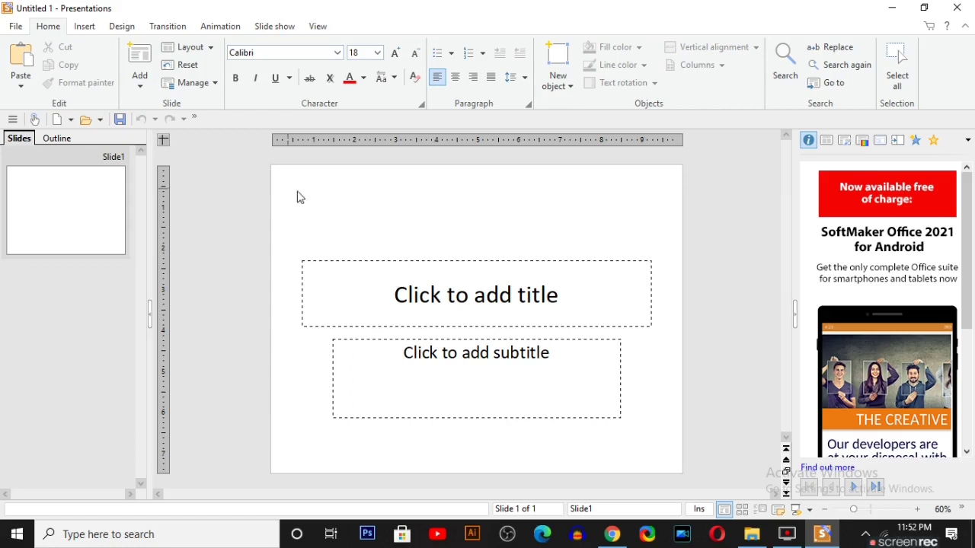
click(439, 297)
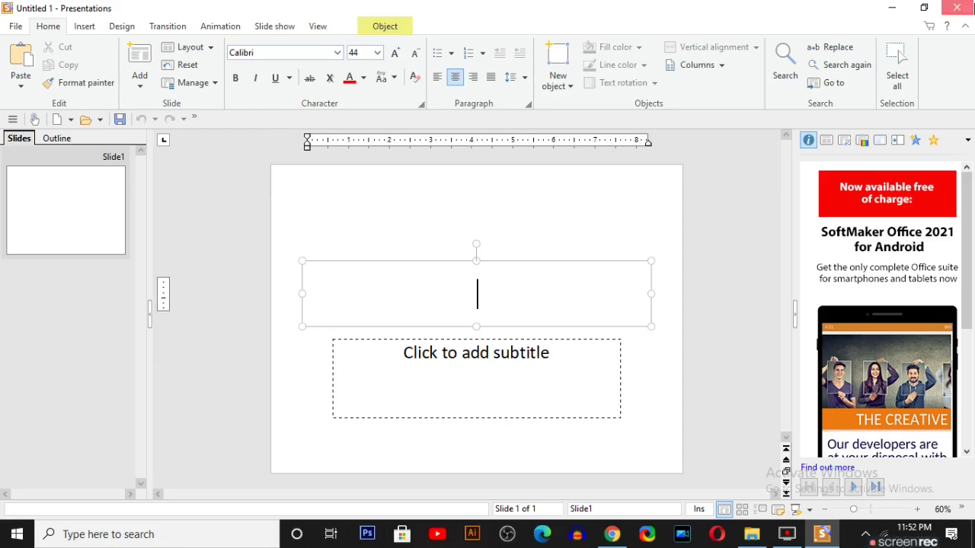
click(957, 8)
key(Right)
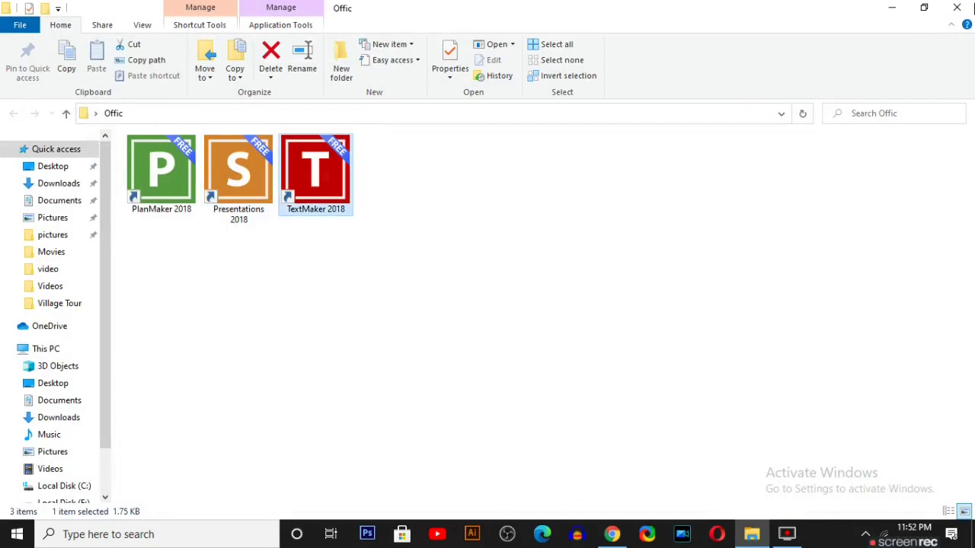
key(Return)
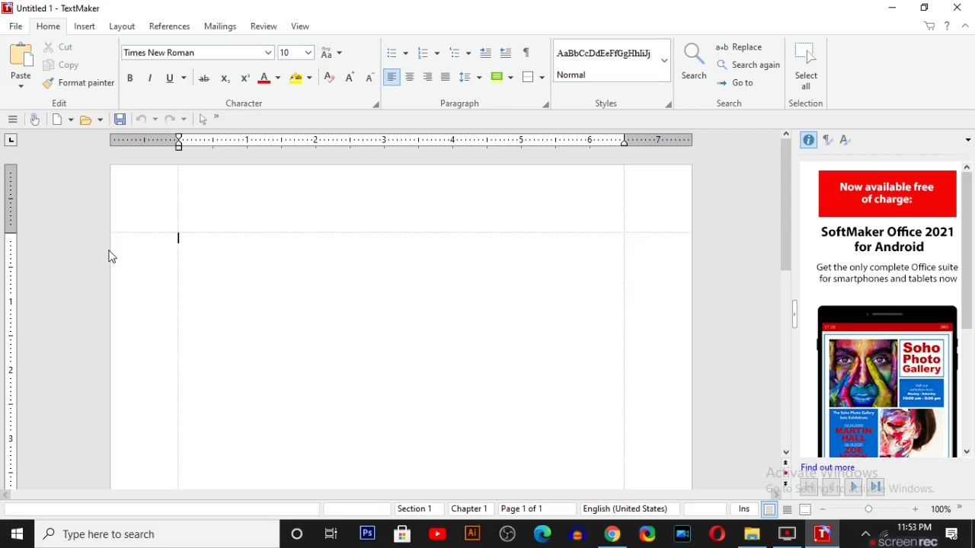
scroll(109, 256, down, 5)
scroll(109, 256, up, 5)
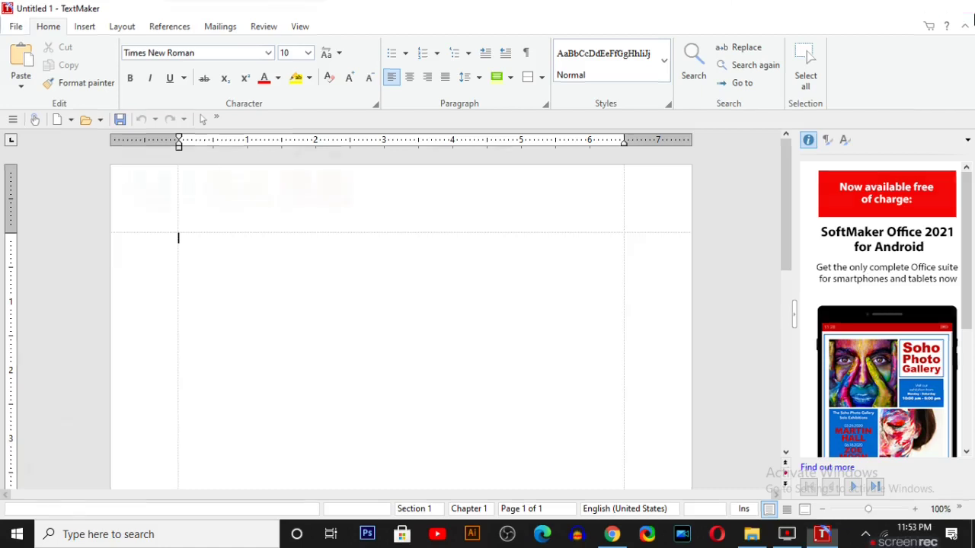
click(956, 8)
click(373, 292)
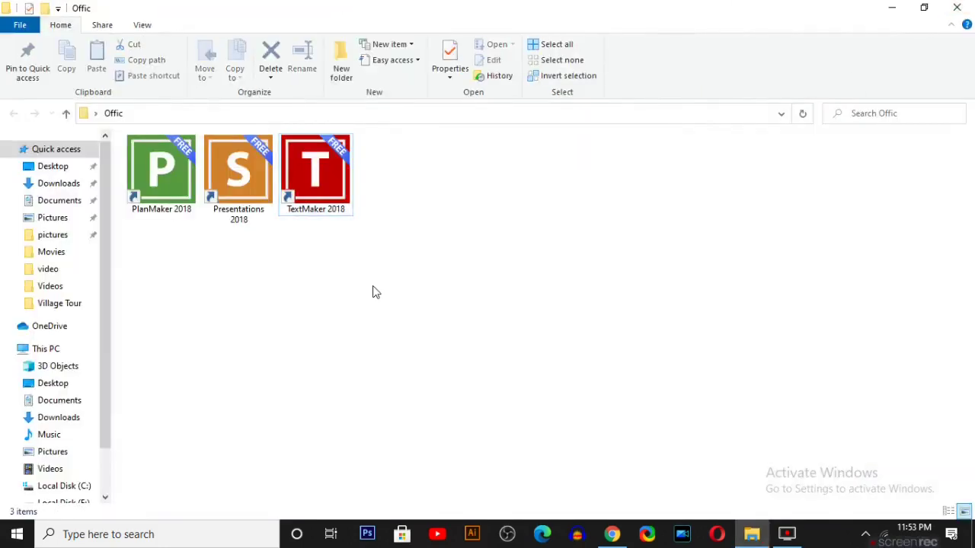